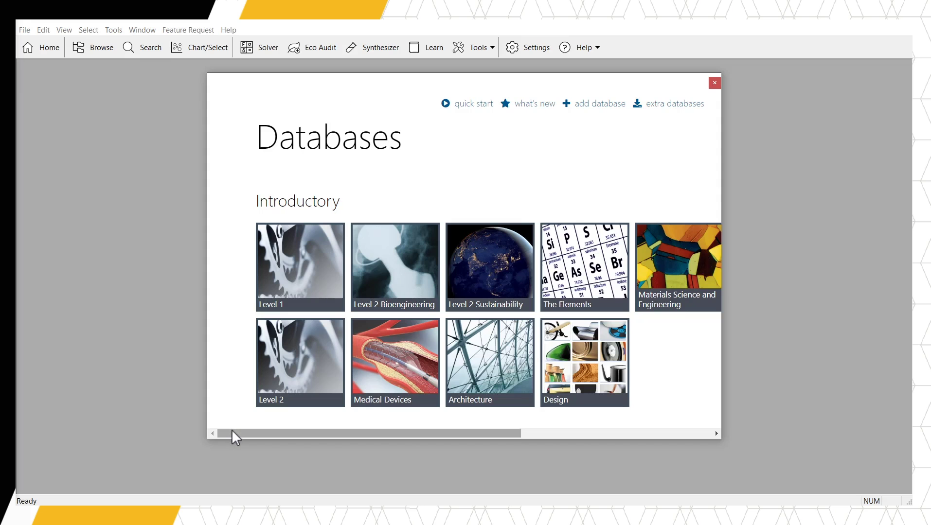
Scroll to and open the Level 3 Aerospace database, then bring up the Synthesizer's model list
drag(232, 432, 424, 429)
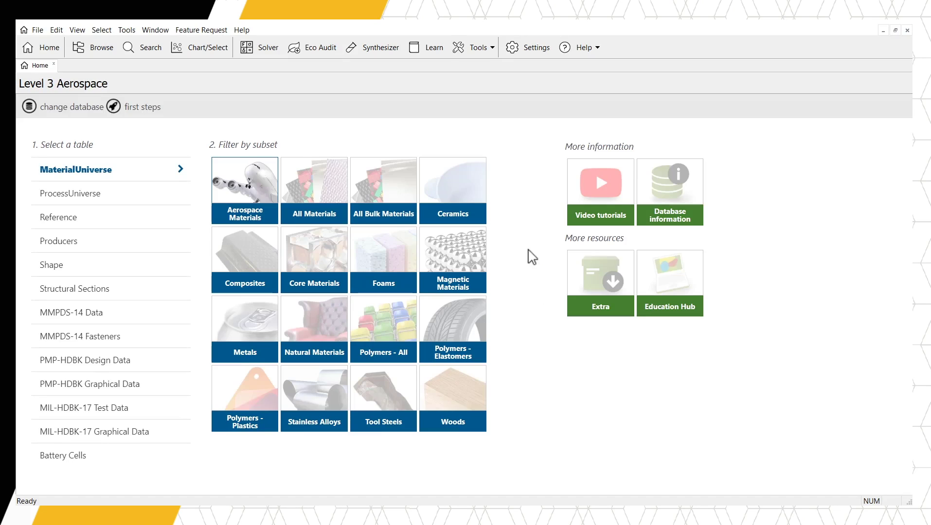
click(375, 62)
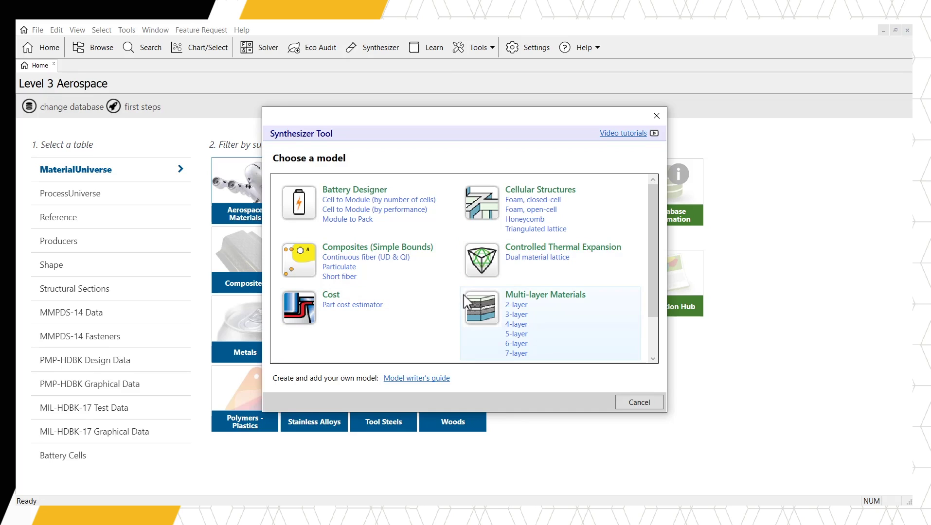
drag(656, 304, 657, 342)
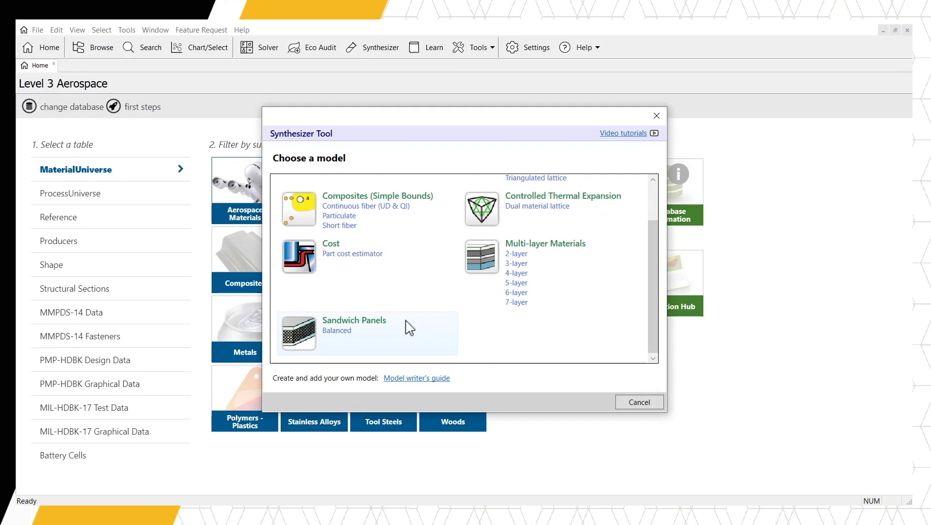
drag(648, 322, 648, 277)
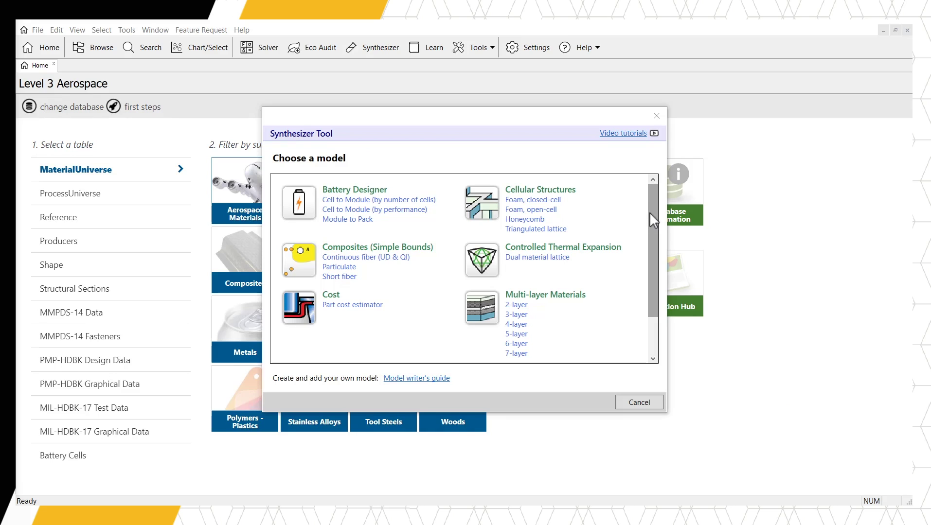
drag(650, 215, 652, 259)
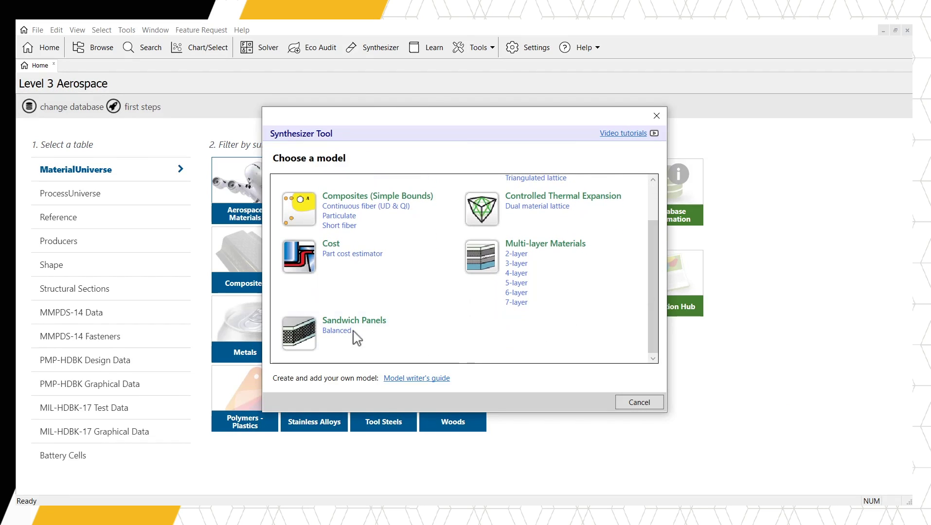
Choose the Balanced model under Sandwich Panels in the Synthesizer
click(337, 330)
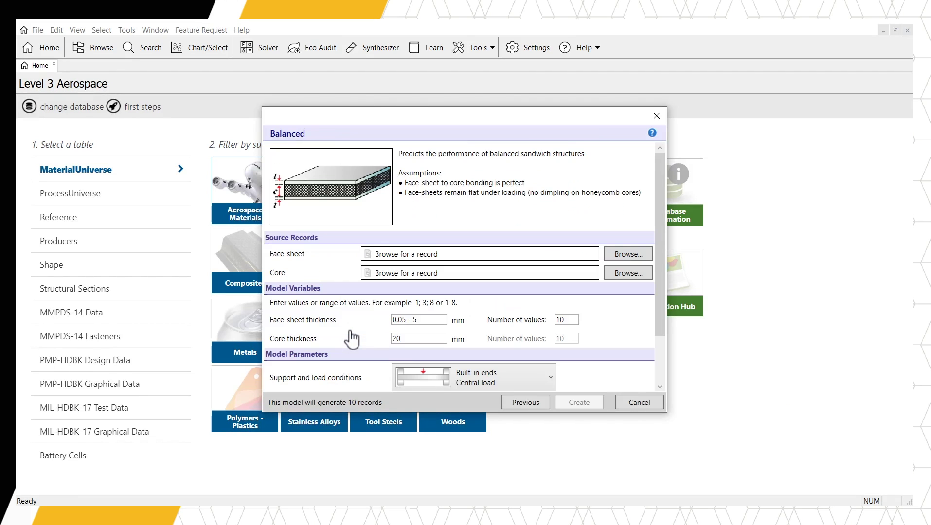
Set the face-sheet material to wrought Aluminum 7075 T6
click(628, 254)
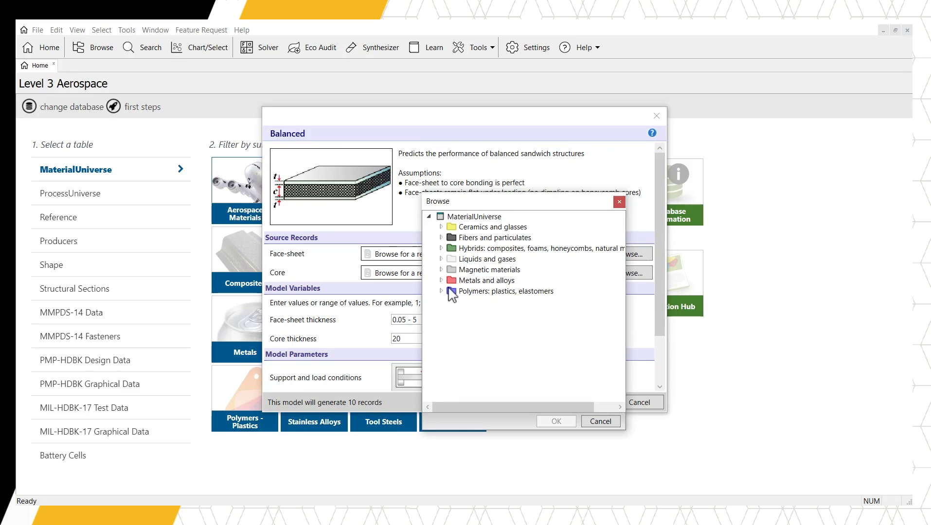
click(441, 280)
click(452, 302)
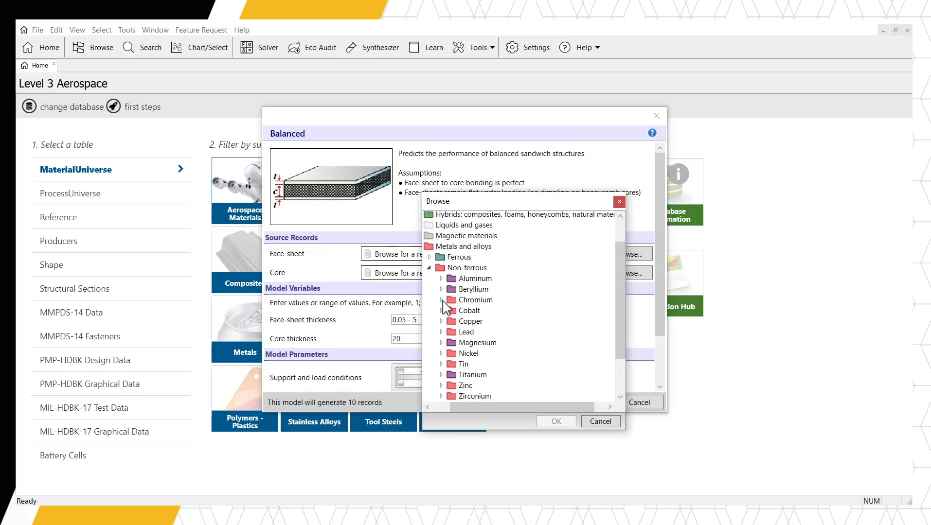
click(441, 278)
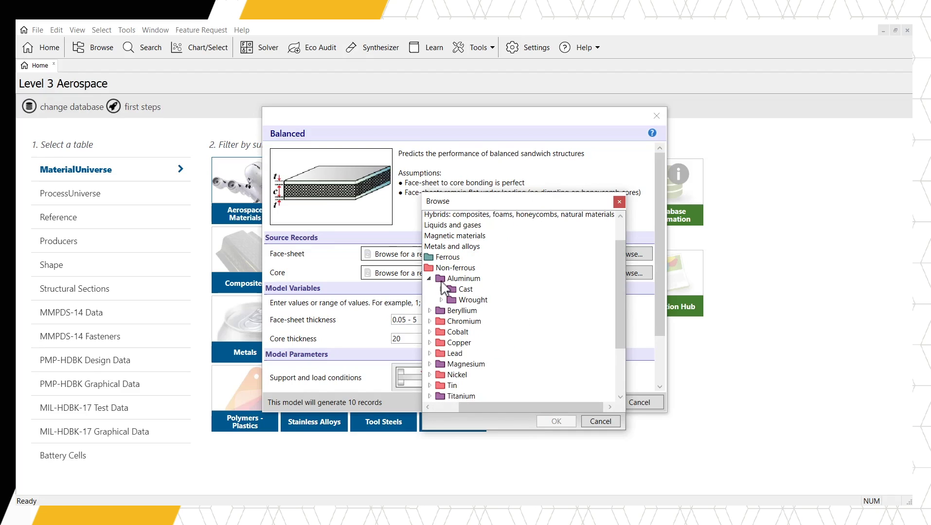
click(441, 300)
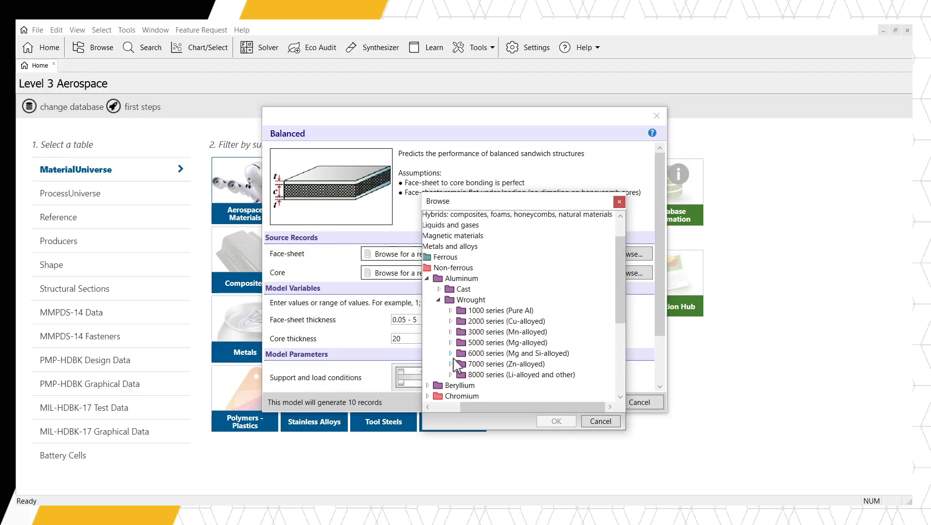
click(450, 365)
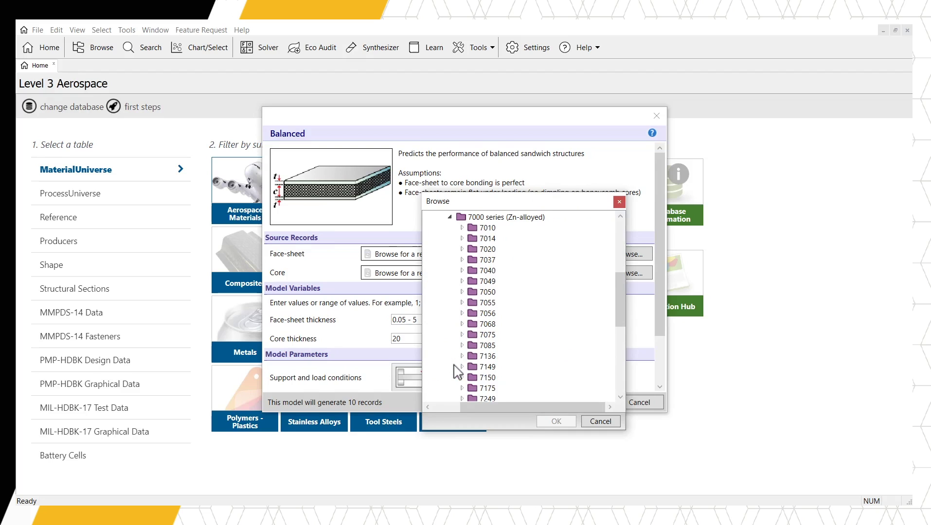
click(461, 335)
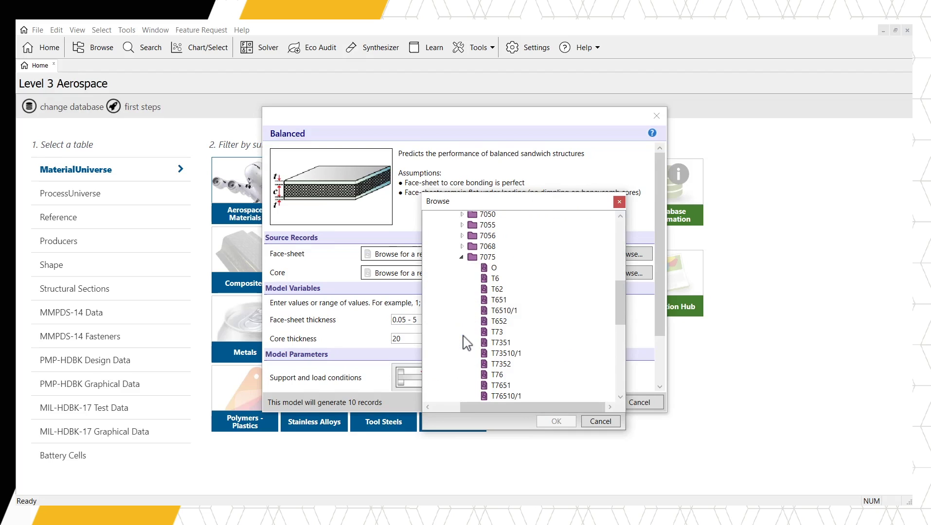
click(495, 281)
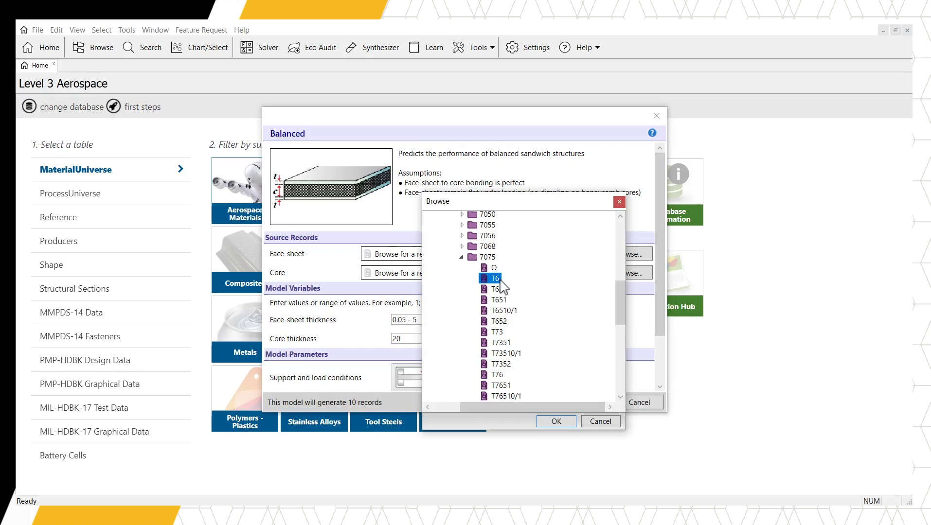
click(566, 423)
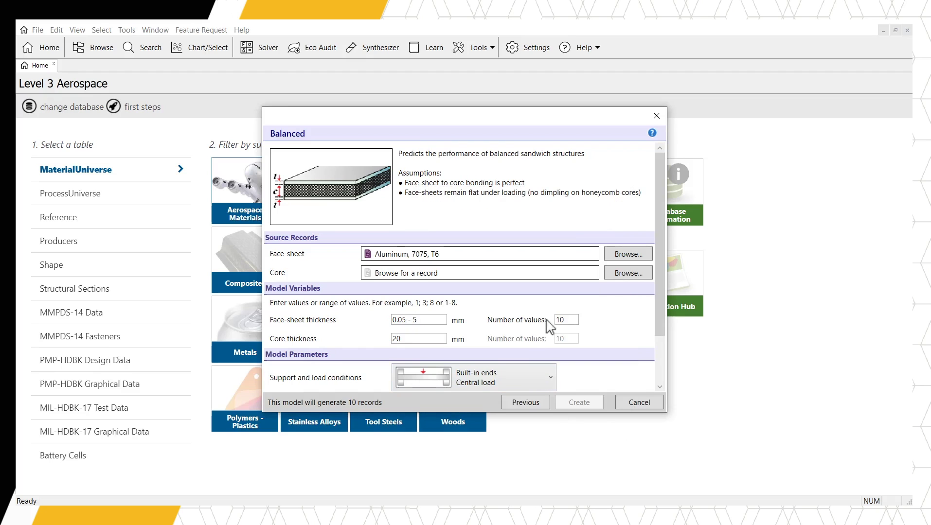
Set the core material to rigid closed-cell PVC foam AC 0.040
click(626, 274)
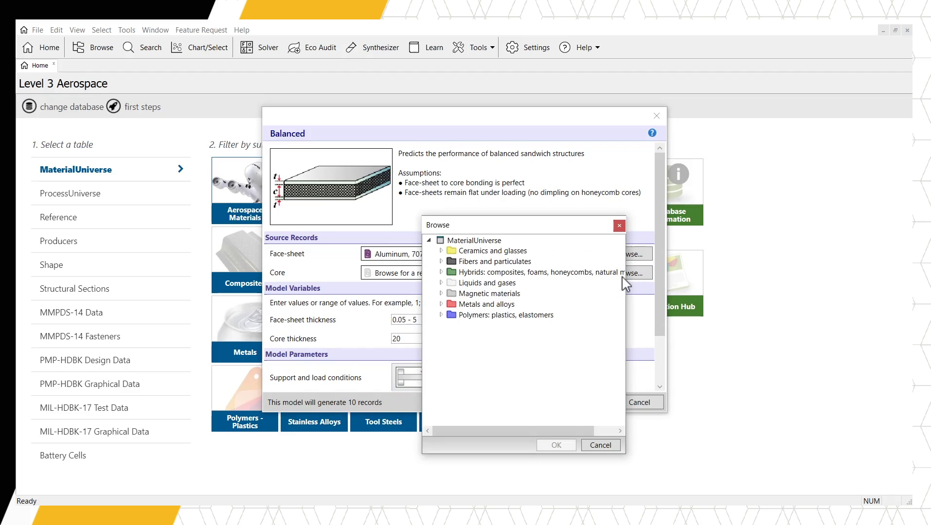
click(441, 273)
click(441, 293)
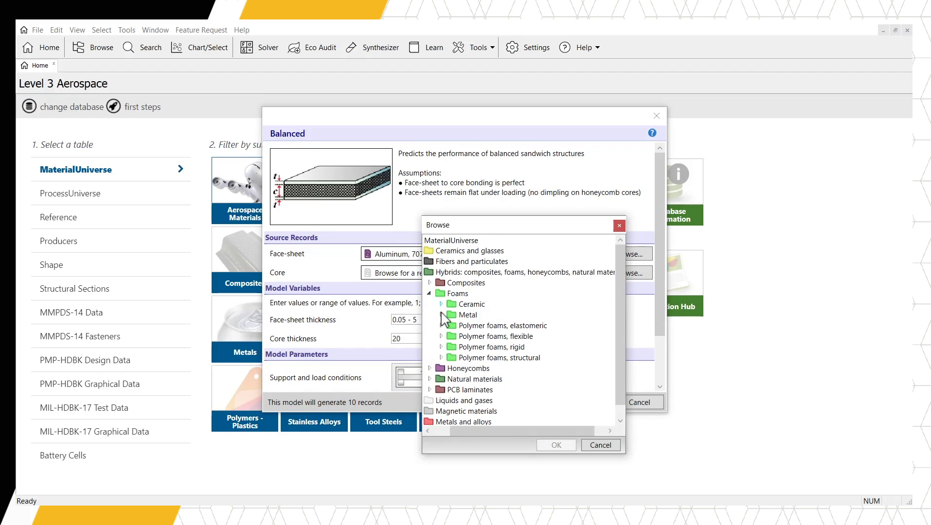
click(441, 346)
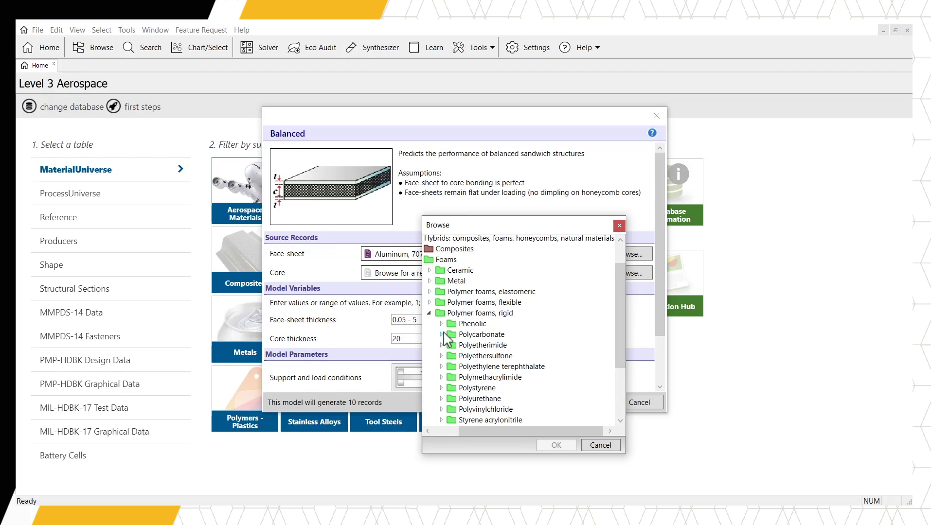
click(444, 410)
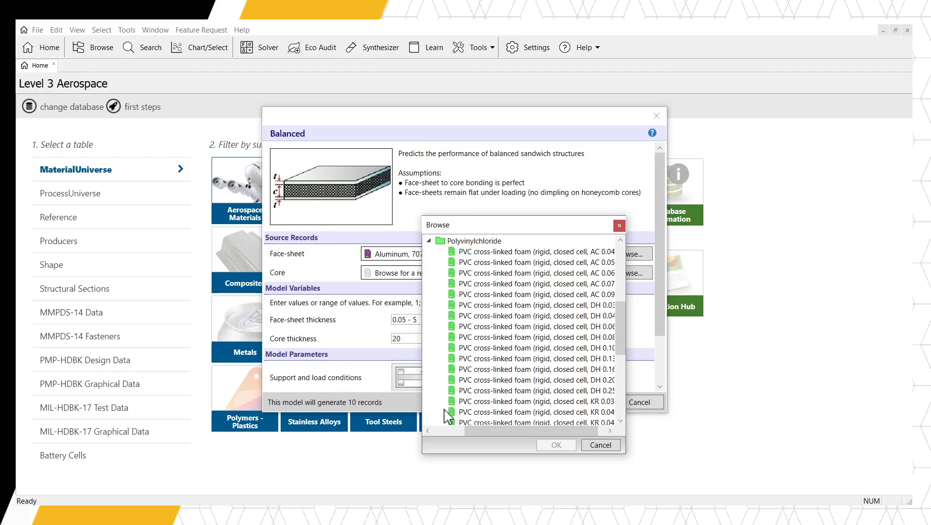
click(528, 255)
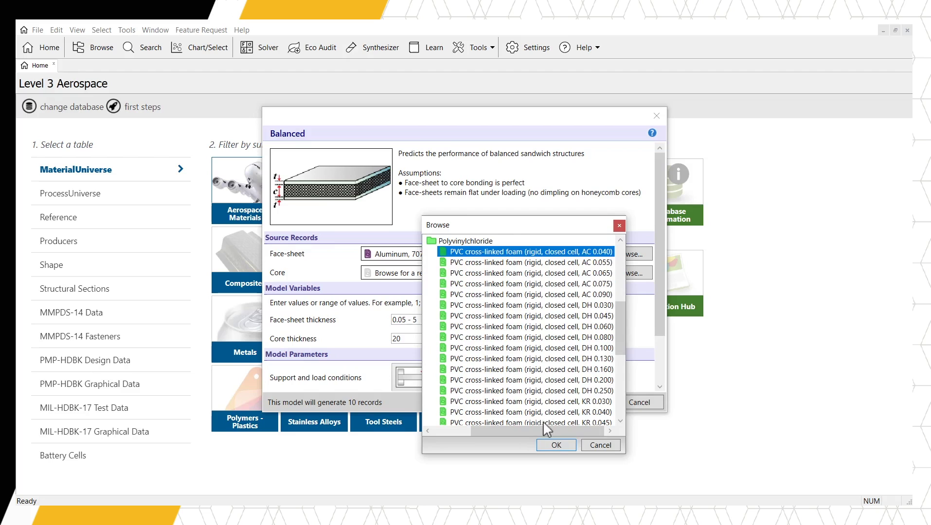
click(551, 445)
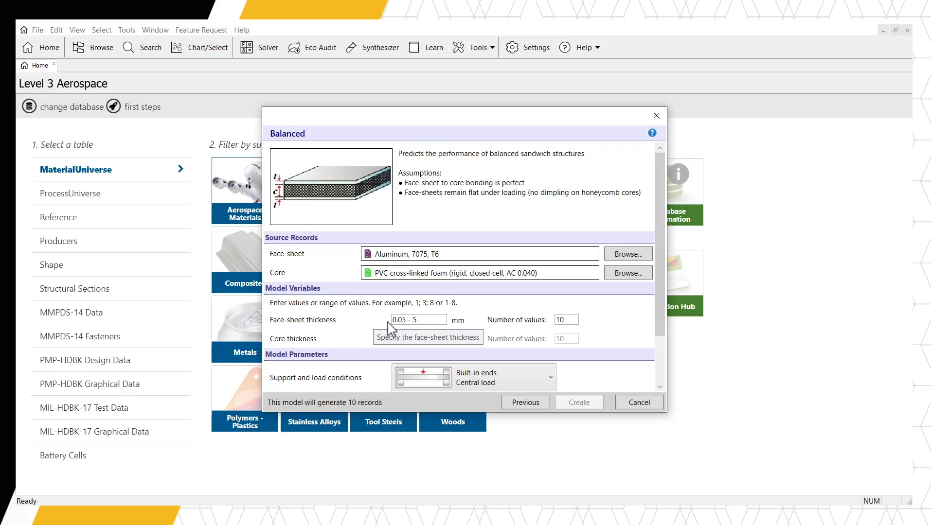
Enter face-sheet thickness 0.1-3 mm with 3 values and core thickness 10-50 mm with 5 values
click(414, 322)
drag(414, 321, 388, 329)
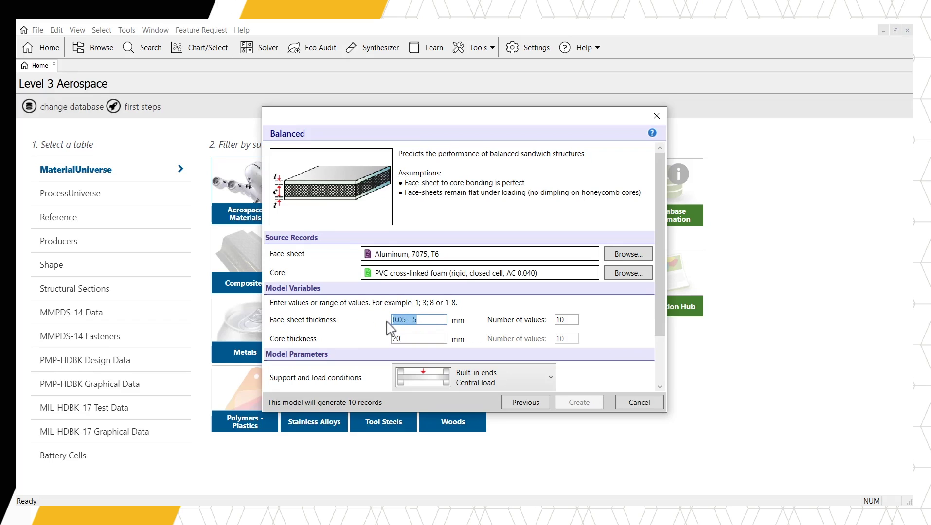
text(0)
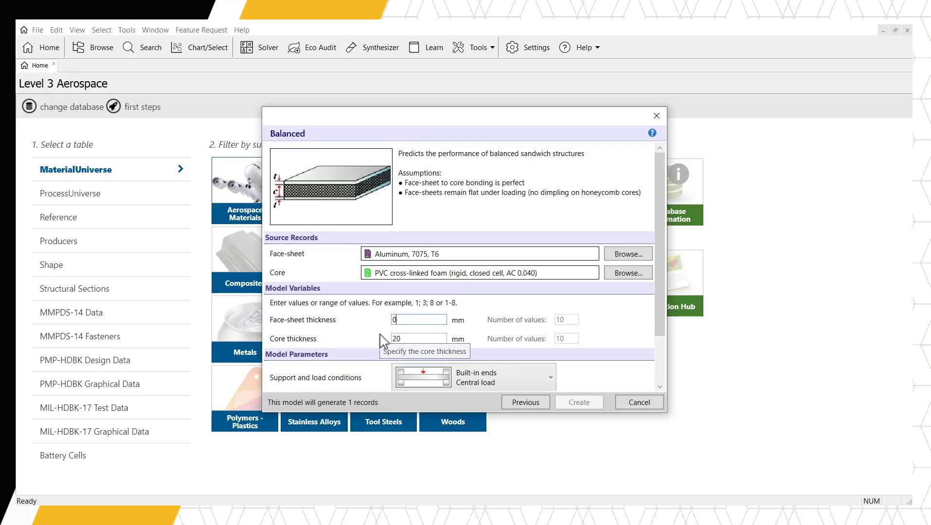
text(.1-3)
double_click(557, 319)
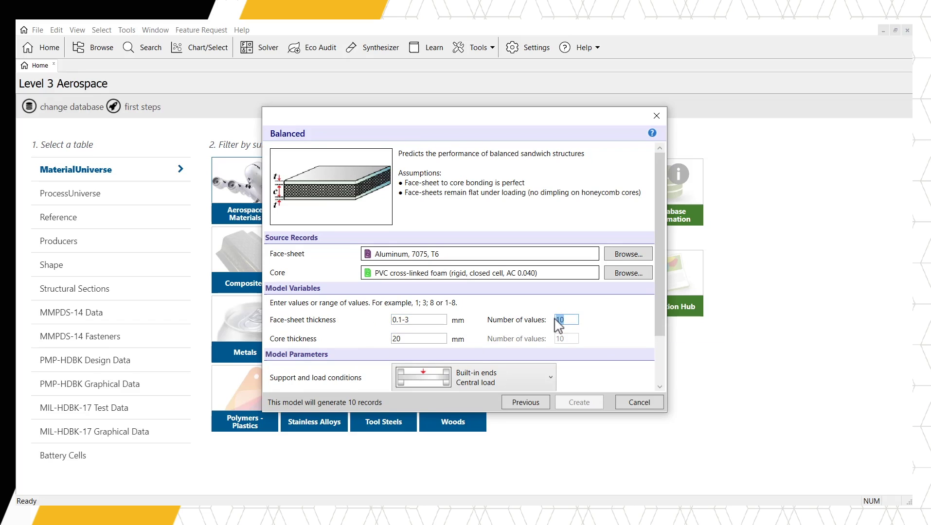
text(3)
double_click(408, 342)
text(10)
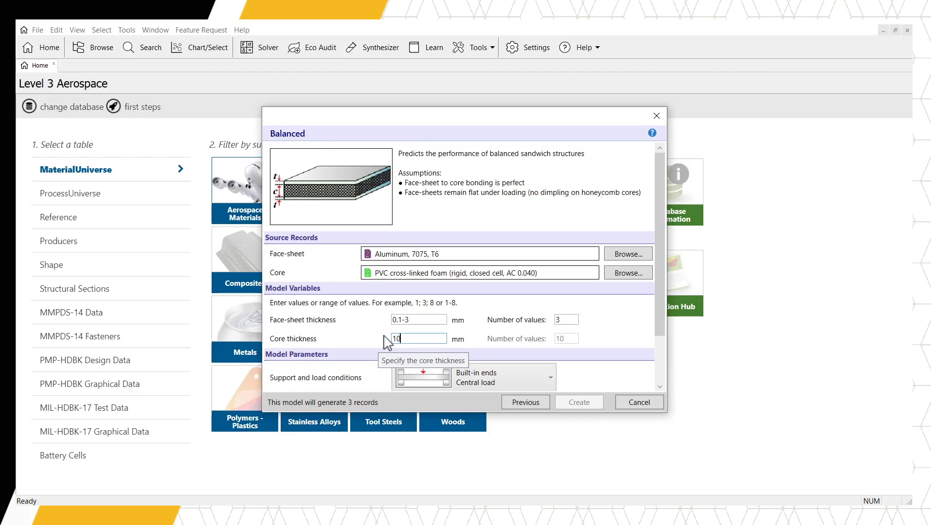
text(-50)
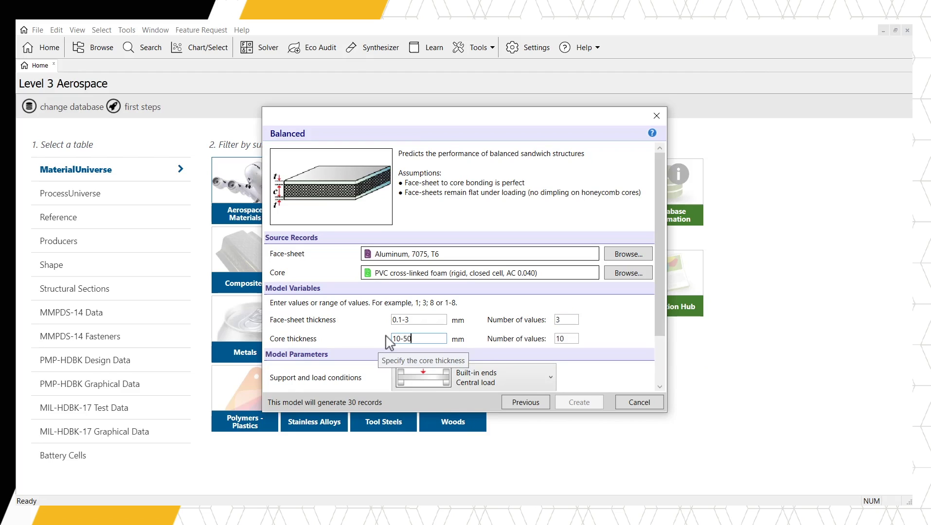
double_click(570, 337)
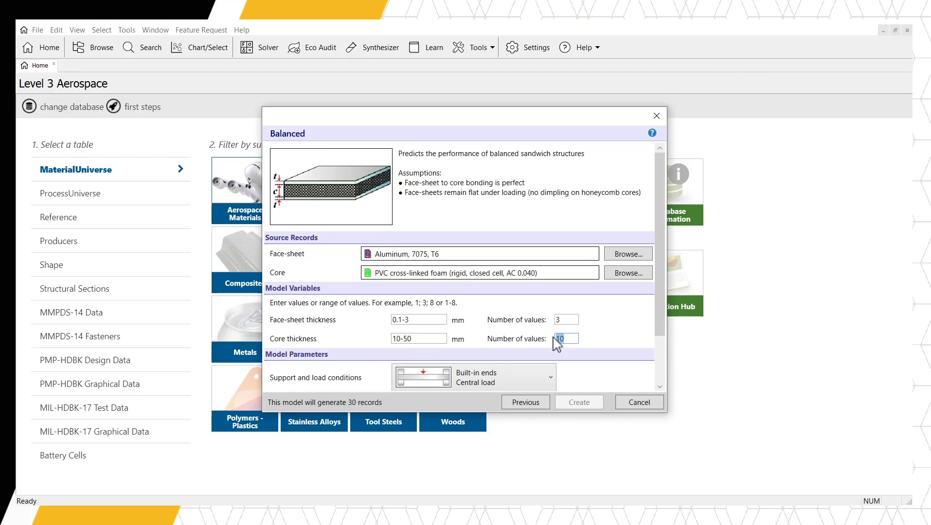
text(5)
Set the support and load conditions to Simply supported / Central load
drag(655, 313, 658, 361)
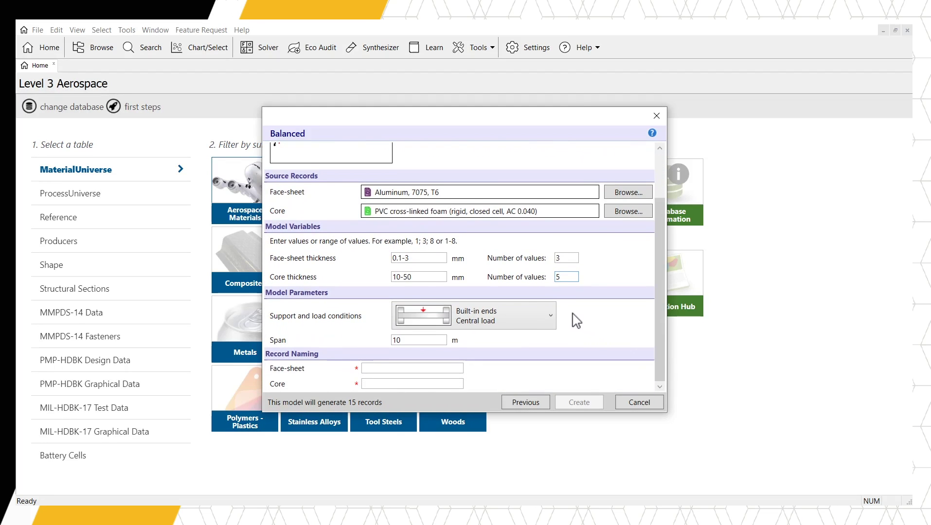
click(552, 317)
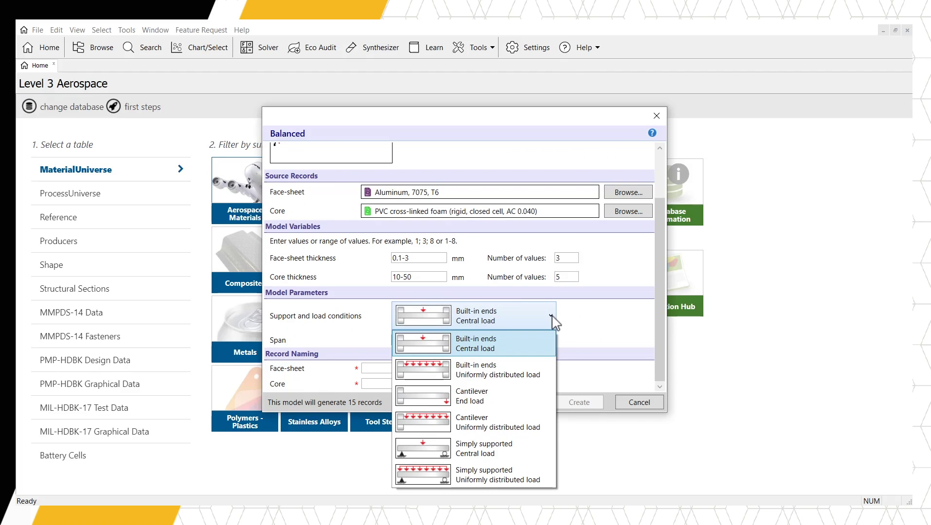
click(538, 453)
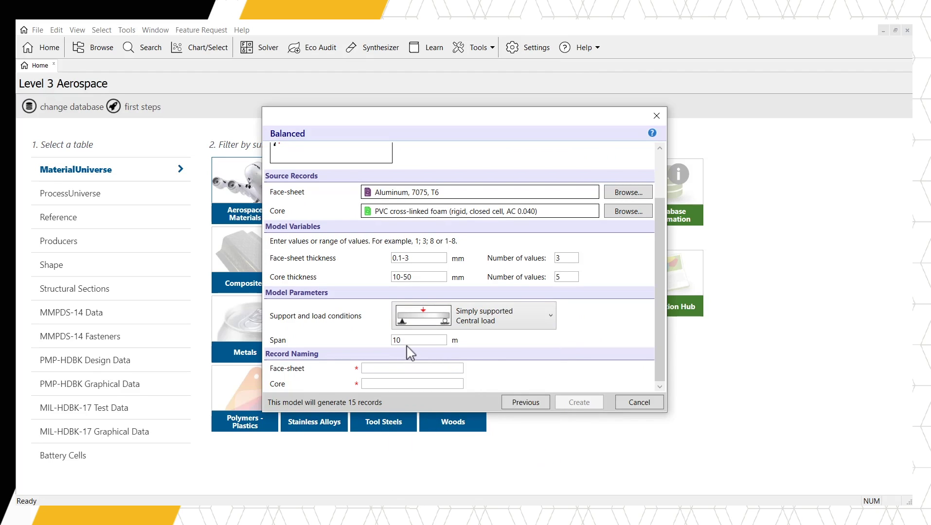
Name face-sheet records Aluminum and core records PVC, then create the 15 records
click(386, 368)
text(Aluminum)
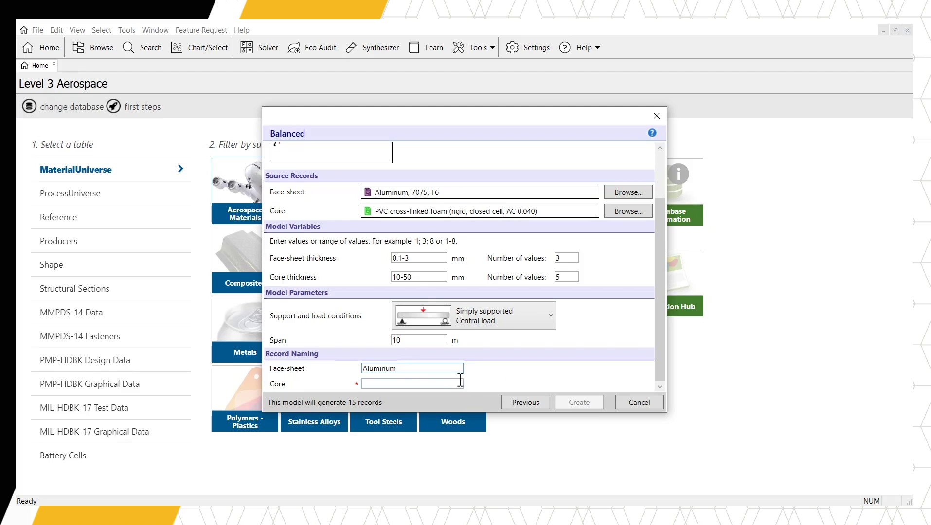
click(454, 383)
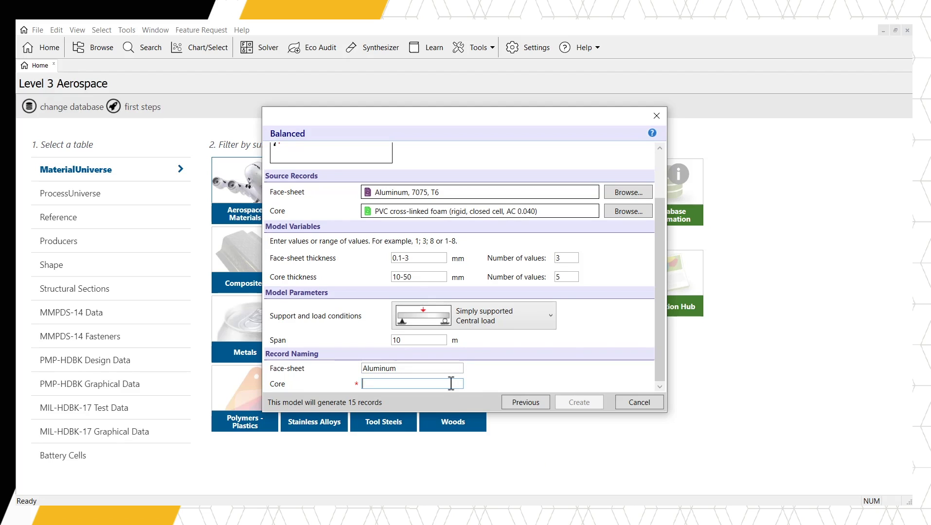
text(PVC)
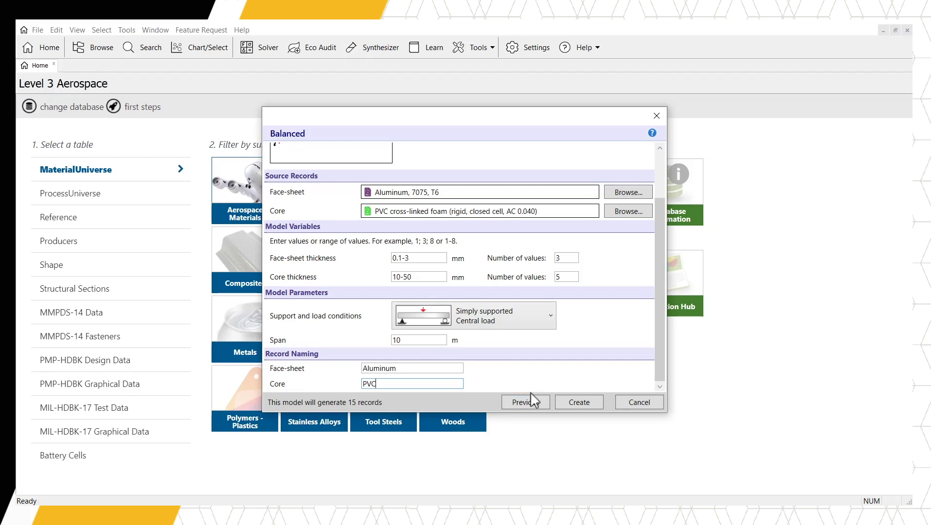
click(595, 407)
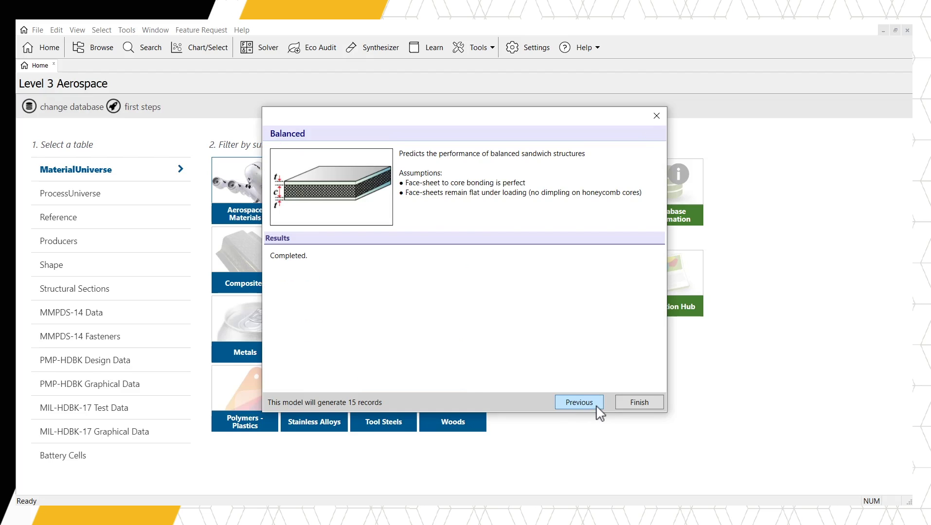
Finish the synthesis and expand My records > Synthesized to the 10mm PVC core records
click(639, 404)
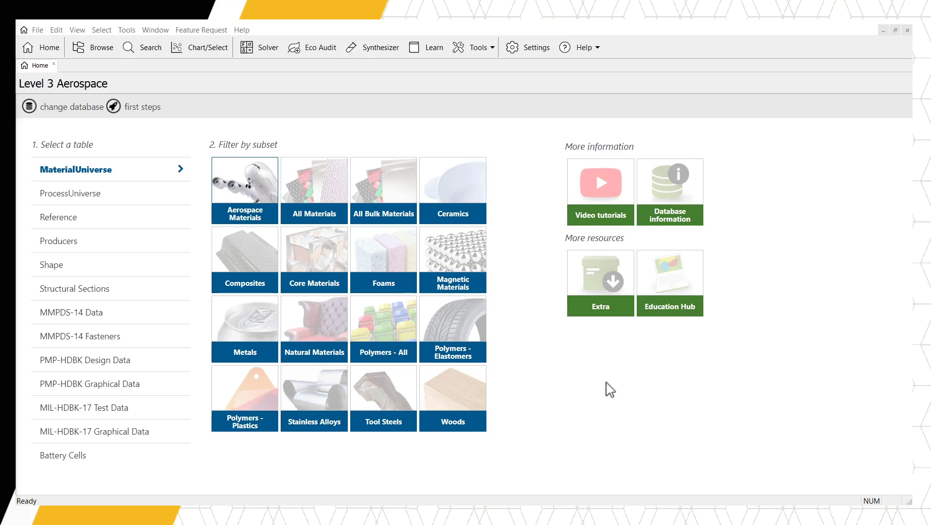
click(117, 47)
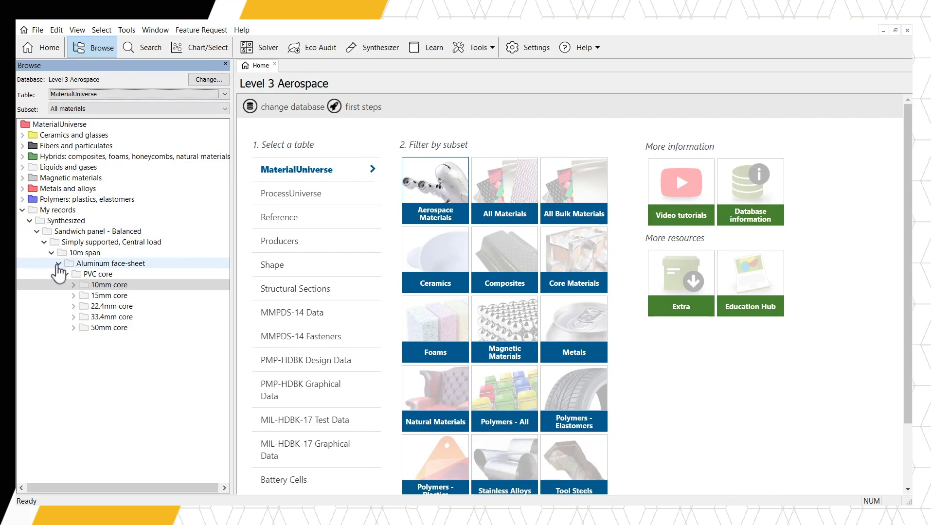
click(74, 285)
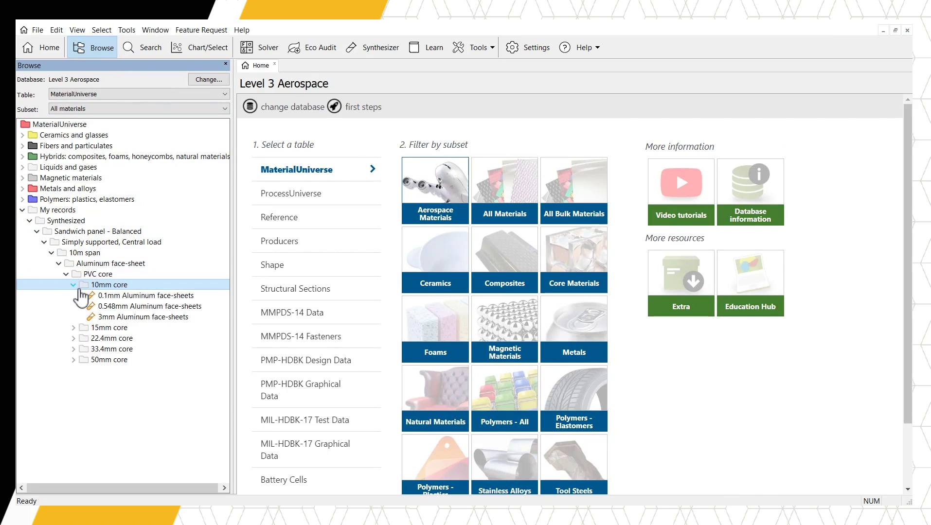
Review the 0.1mm Aluminum face-sheets datasheet down to its Notes, then switch to Chart/Select
click(211, 297)
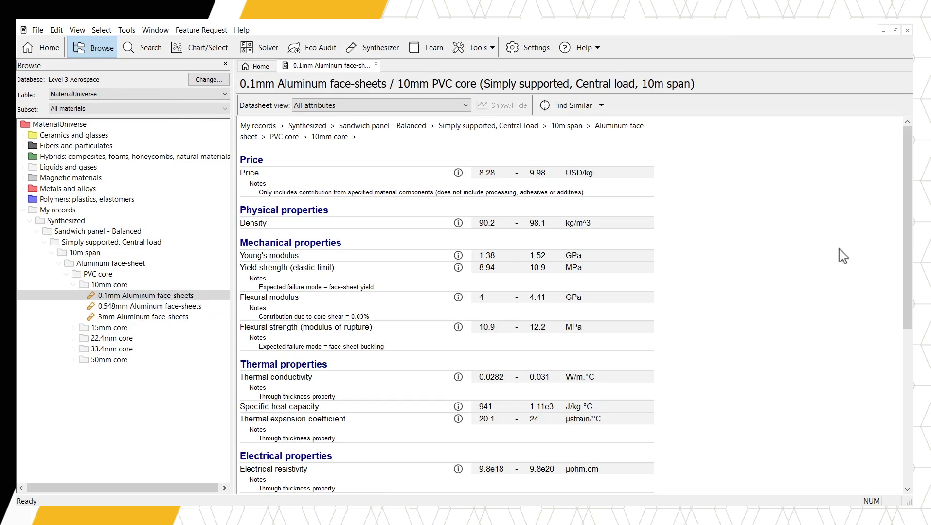
drag(908, 241, 908, 403)
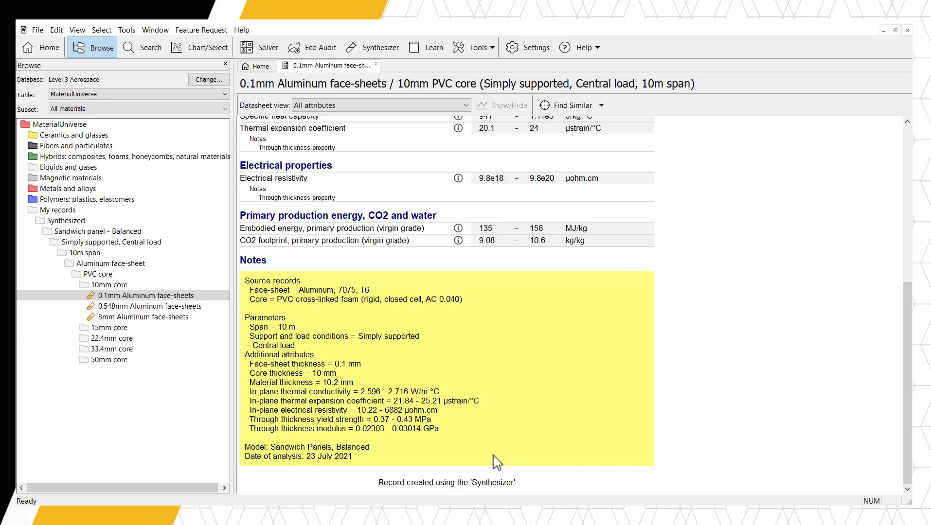
click(210, 47)
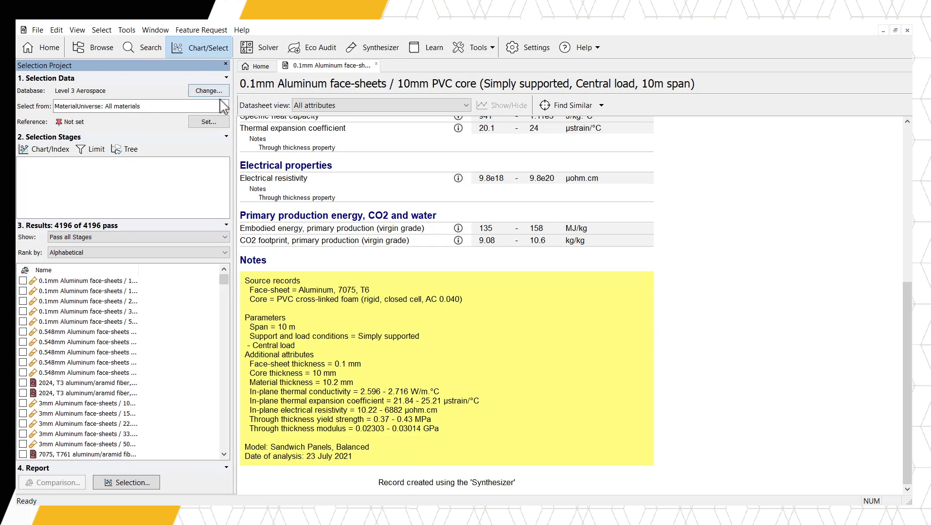
Select from All bulk materials and put Flexural modulus on a new chart's Y-axis
click(224, 106)
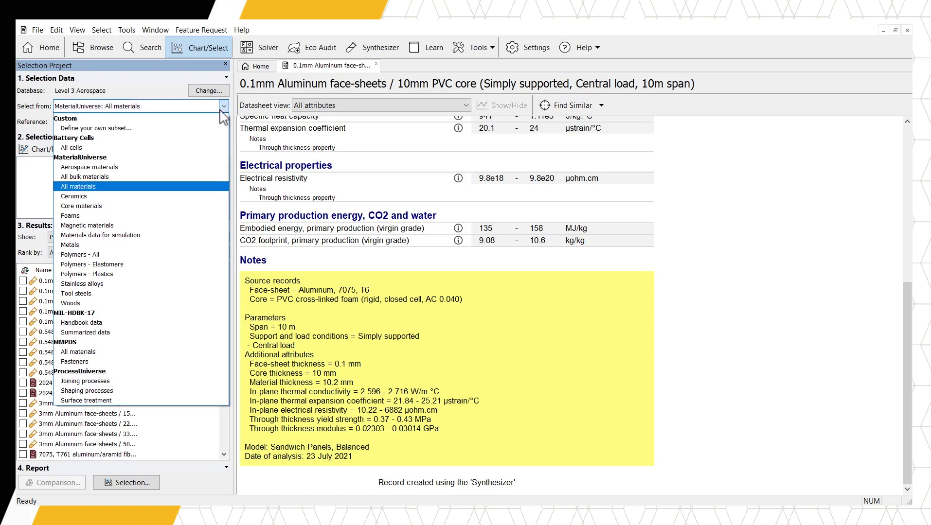
click(131, 177)
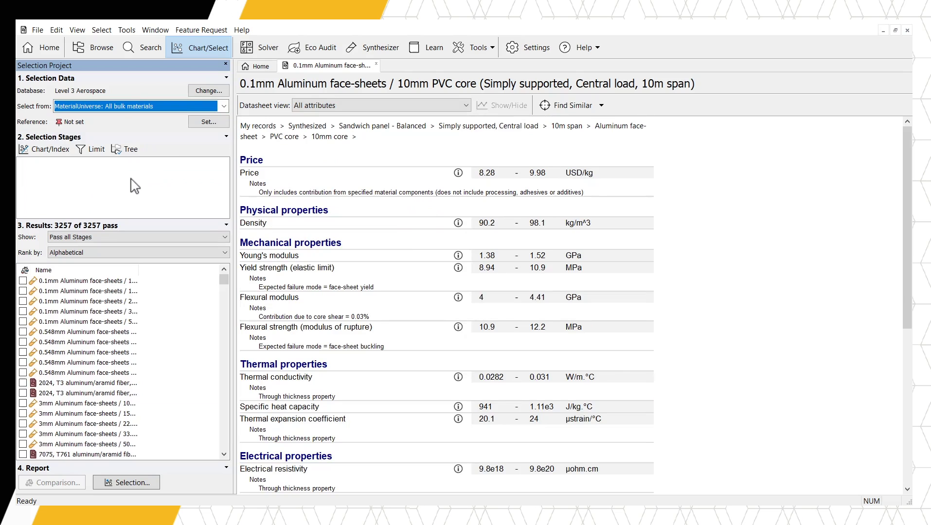
click(65, 152)
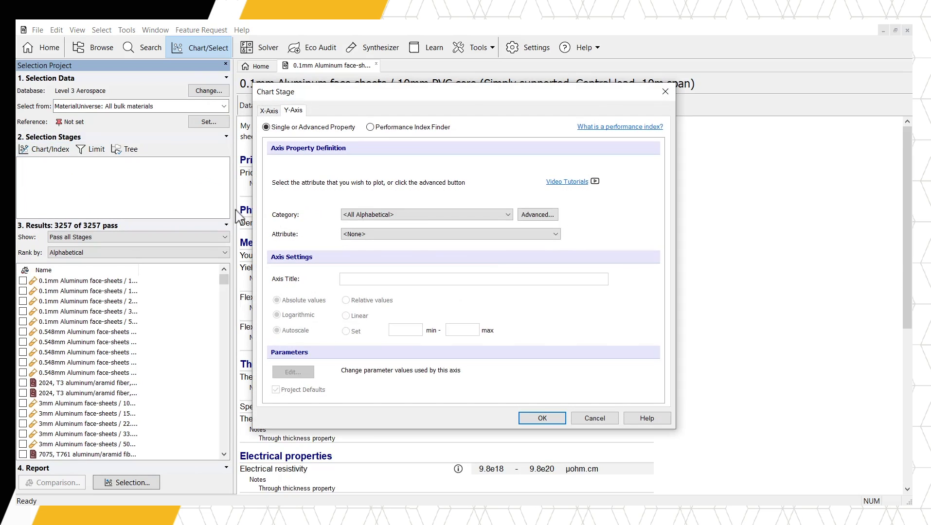
click(431, 215)
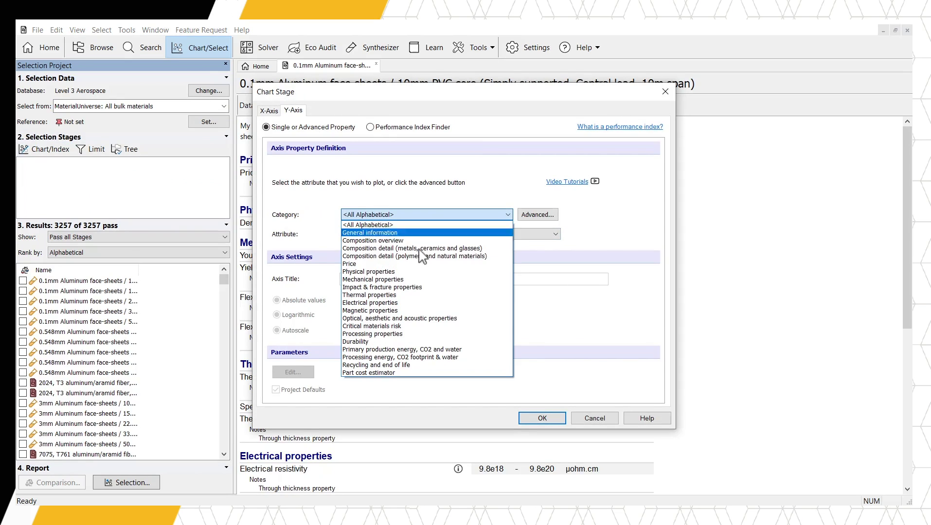
click(412, 280)
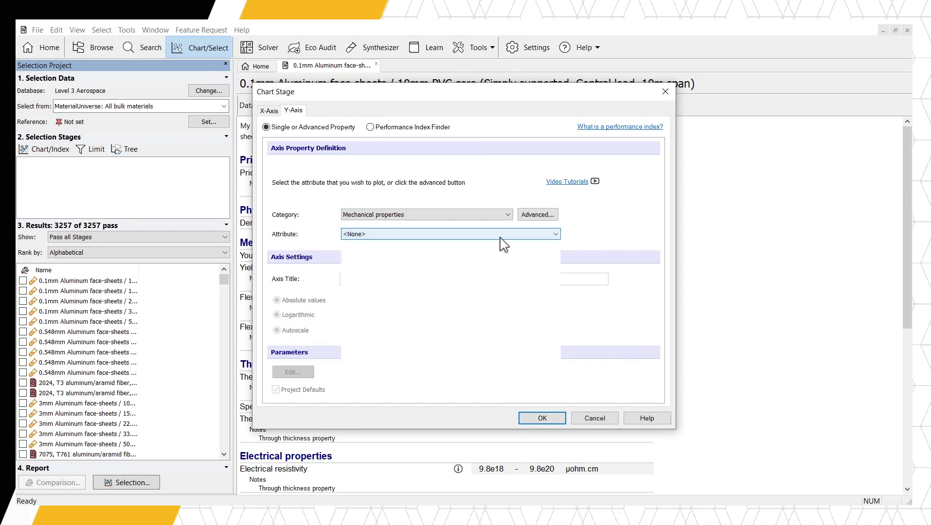
click(500, 235)
click(473, 290)
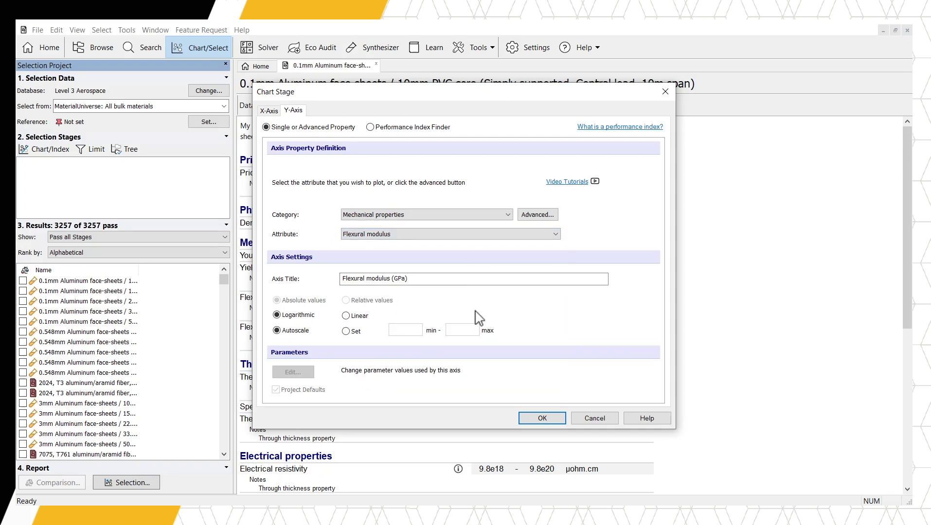
Put Density on the X-axis and draw the chart
click(272, 112)
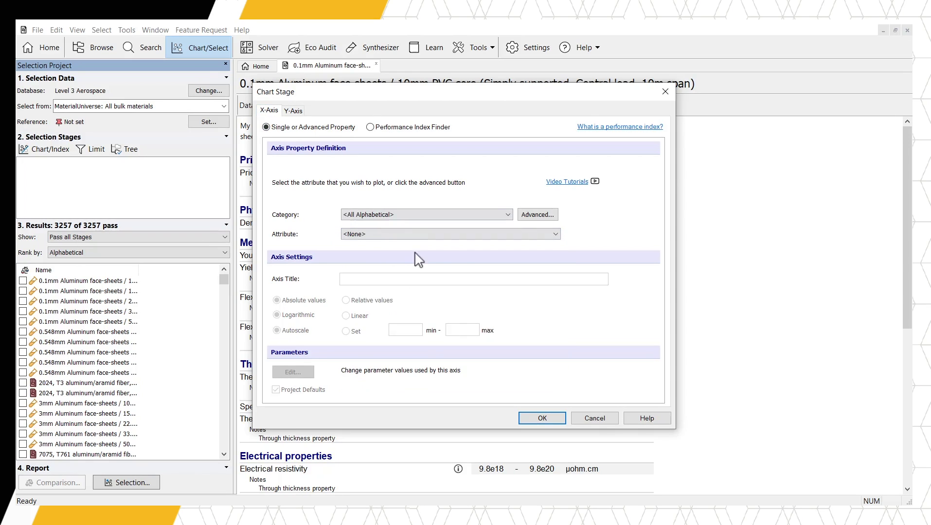
click(451, 237)
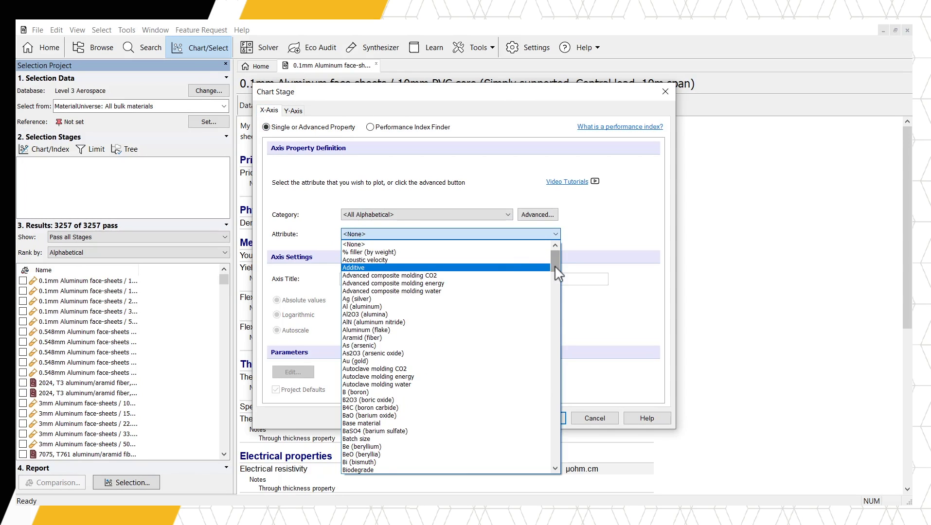
drag(555, 266, 561, 302)
click(395, 353)
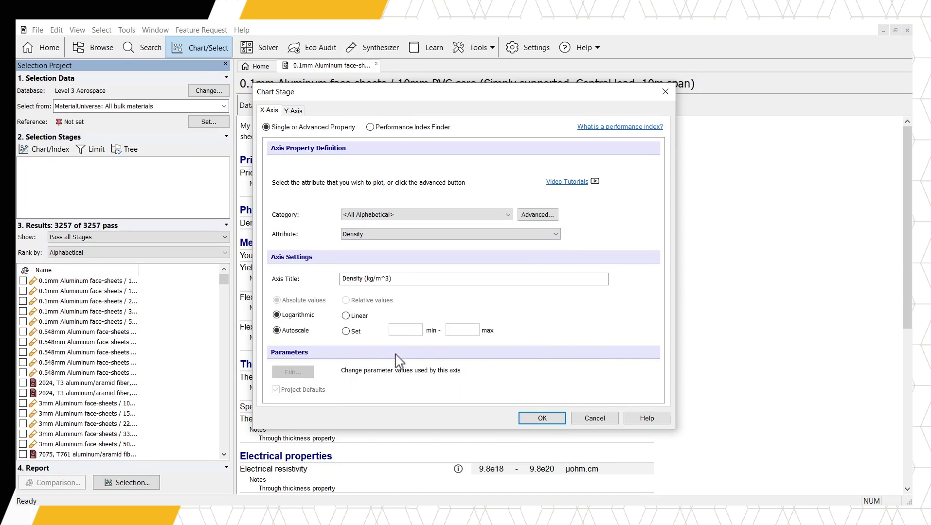
click(537, 418)
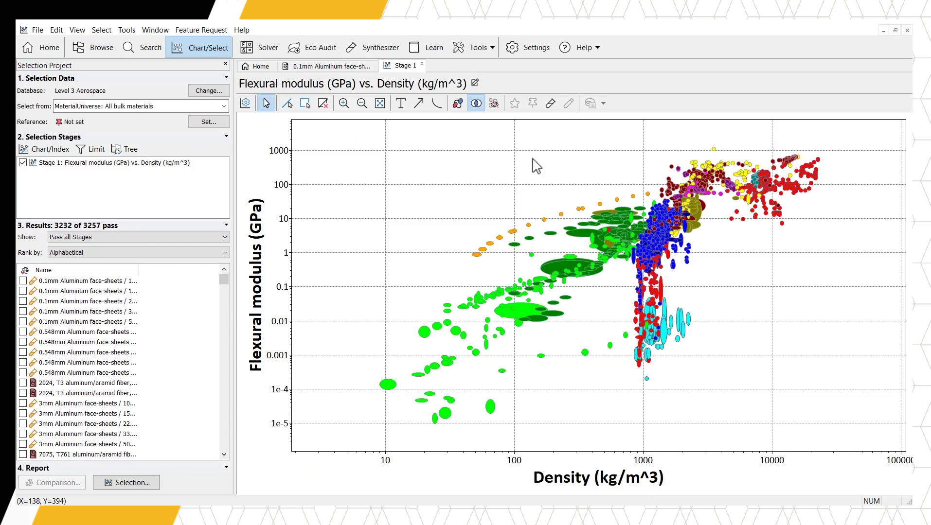
Highlight the synthesized records and pin labels for Aluminum, 7075, T6 and the PVC foam
click(550, 111)
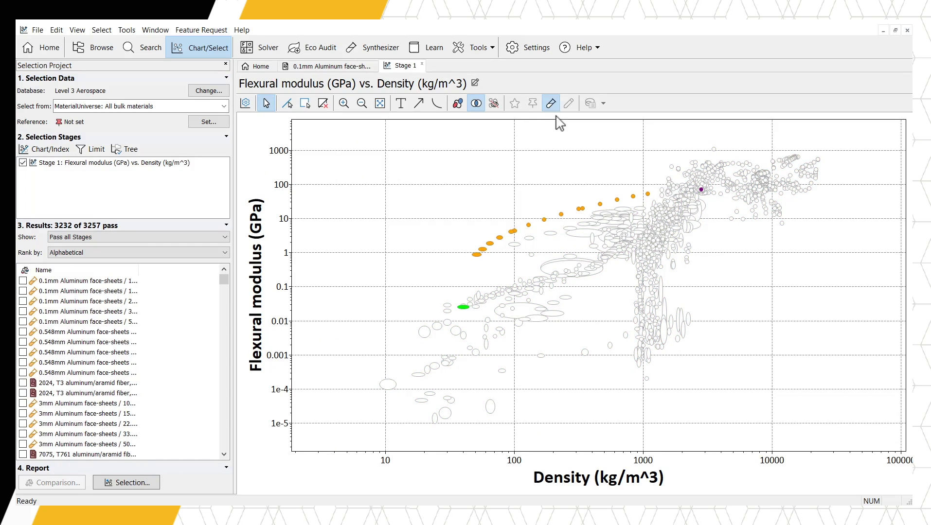
mouse_move(702, 191)
drag(702, 191, 686, 139)
mouse_move(463, 307)
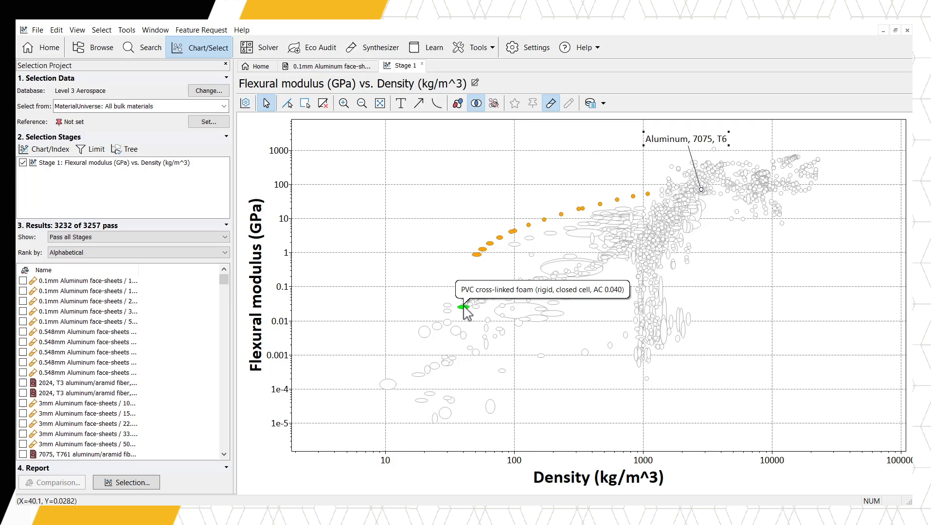
drag(463, 308, 465, 342)
mouse_move(478, 255)
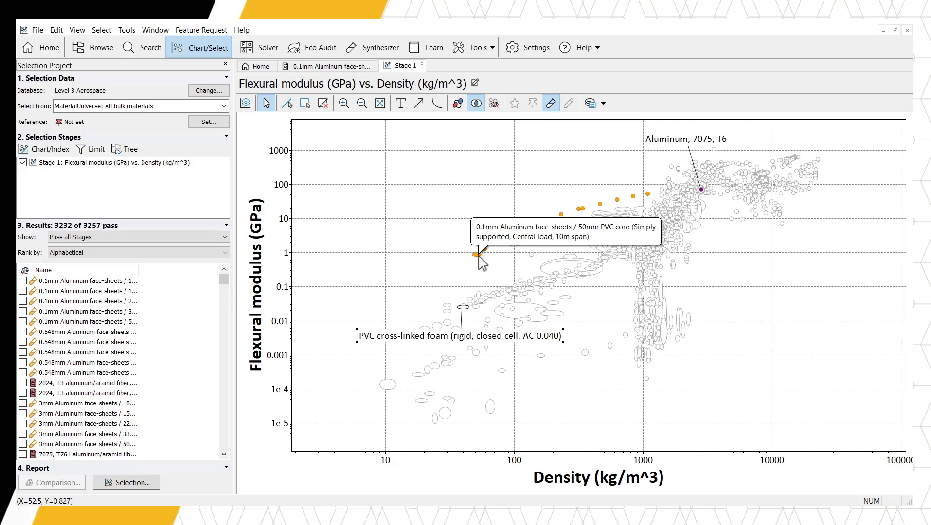